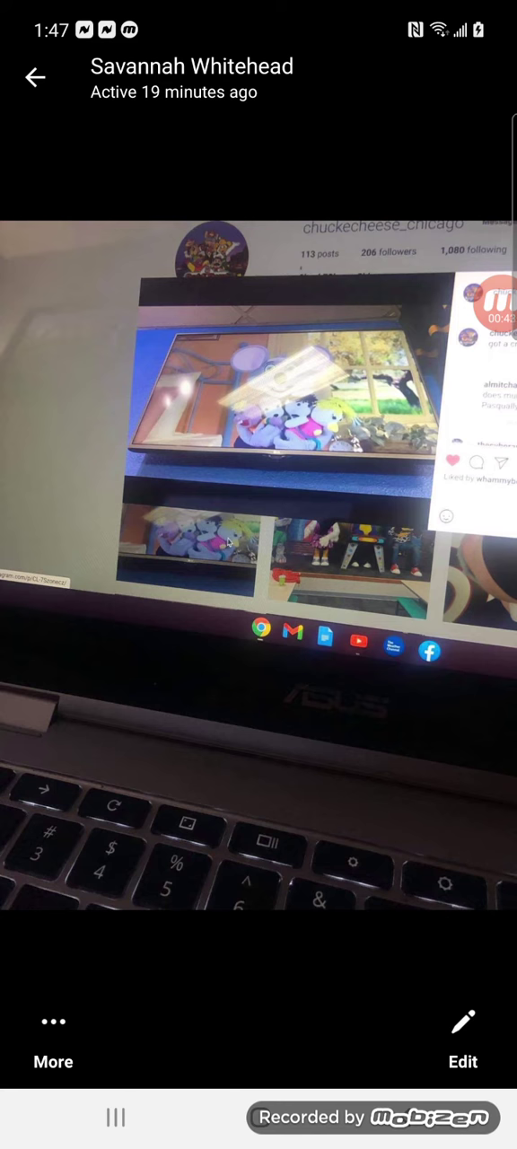
Hide the header and More/Edit bar so only the laptop-screen photo shows
{"action": "left_click", "coordinate": [258, 449]}
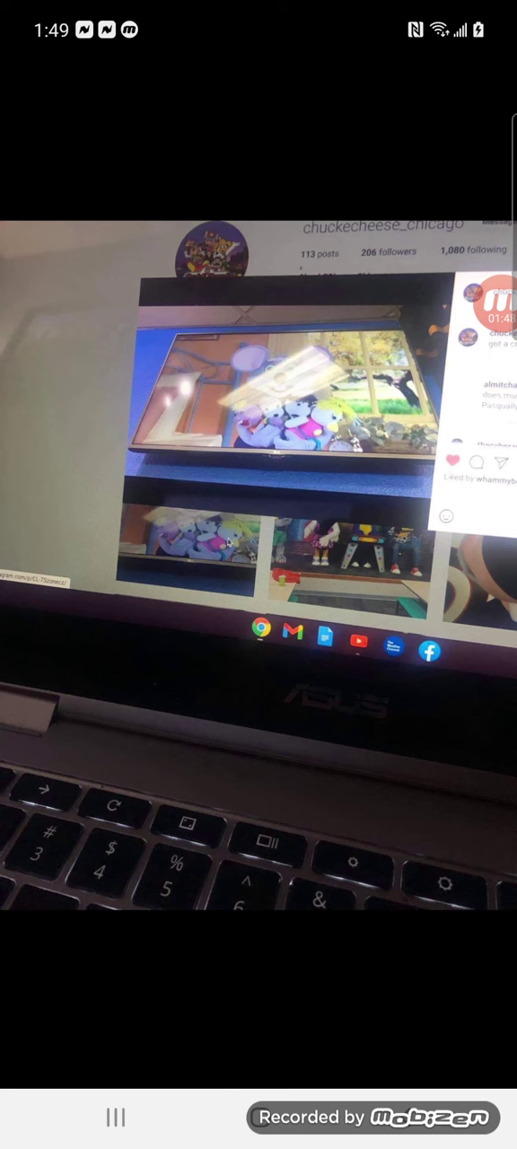
Restore the header, back arrow and More/Edit options around the laptop photo
{"action": "left_click", "coordinate": [258, 448]}
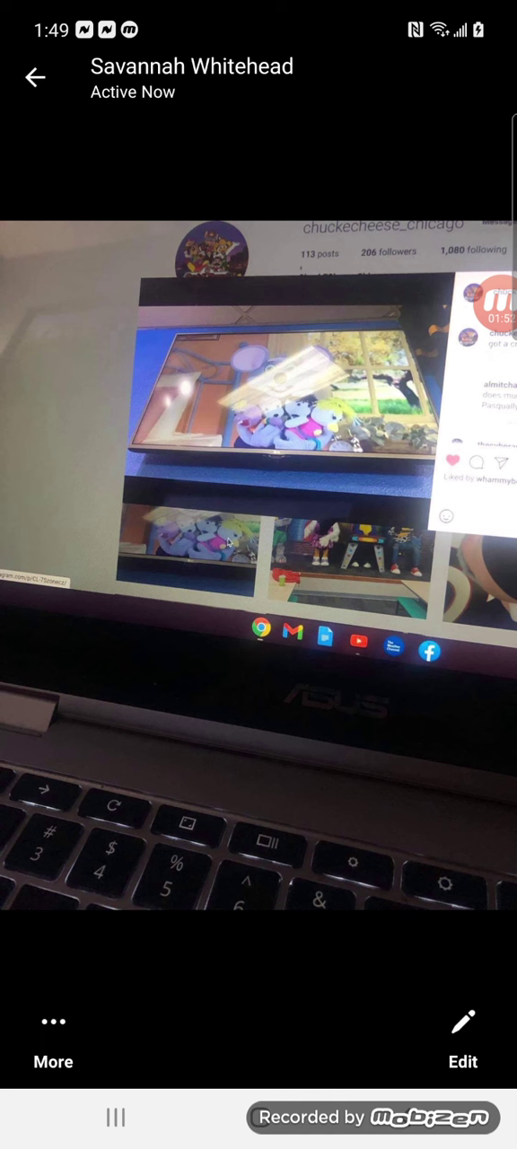